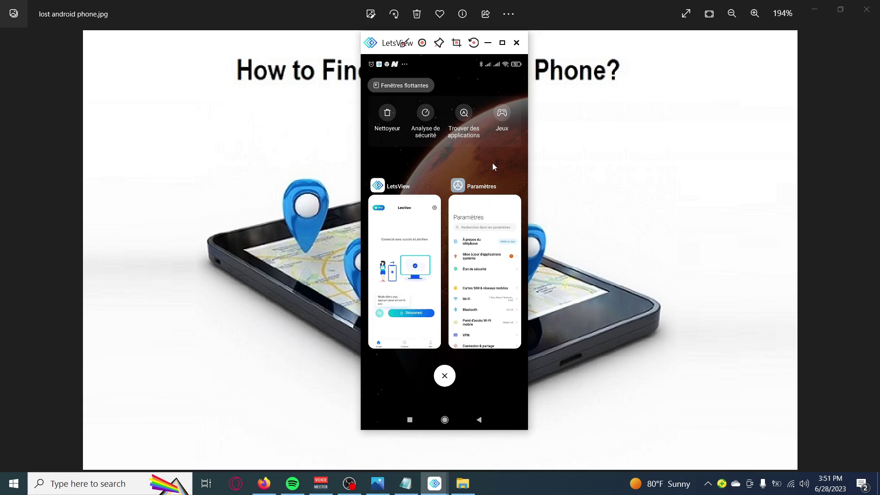
Step: Dismiss the phone's recent-apps screen in the mirror to get back to the home screen
{"action": "left_click", "coordinate": [493, 163]}
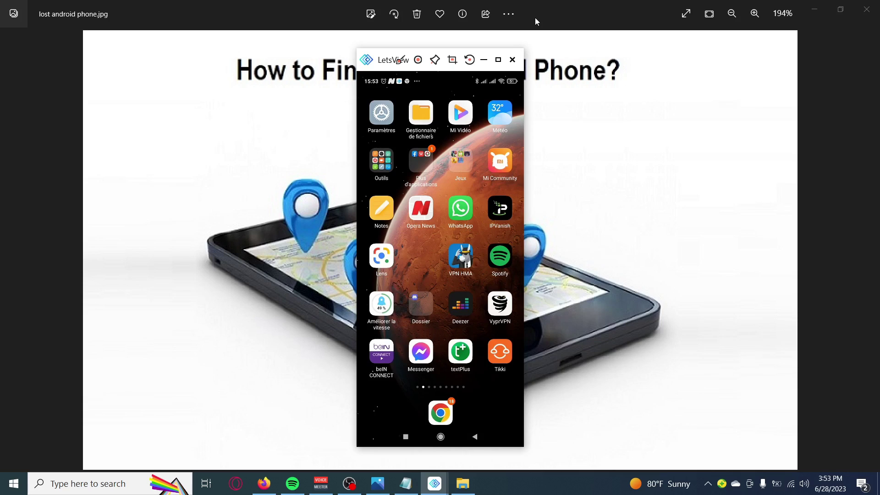
Step: Open Paramètres on the mirrored phone and scroll down through its settings list
{"action": "left_click", "coordinate": [370, 121]}
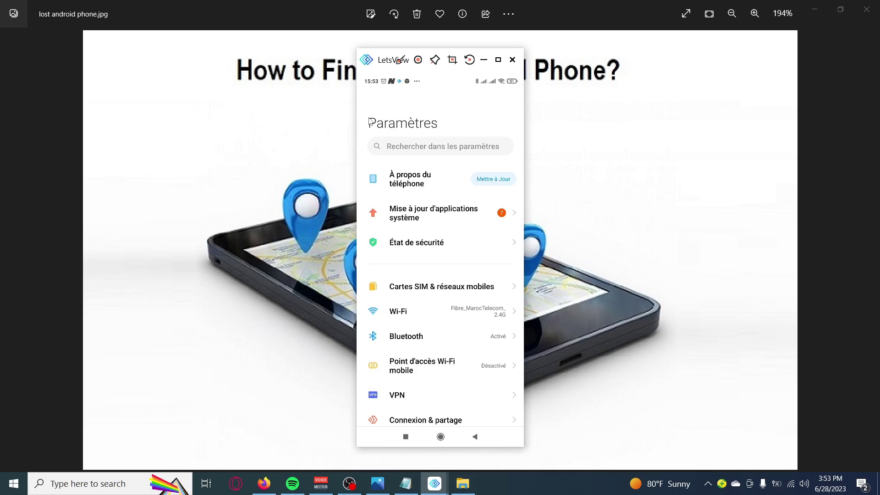
{"action": "scroll", "coordinate": [370, 121], "scroll_direction": "down", "scroll_amount": 2}
{"action": "scroll", "coordinate": [371, 121], "scroll_direction": "down", "scroll_amount": 3}
{"action": "scroll", "coordinate": [370, 121], "scroll_direction": "down", "scroll_amount": 3}
{"action": "scroll", "coordinate": [370, 121], "scroll_direction": "down", "scroll_amount": 3}
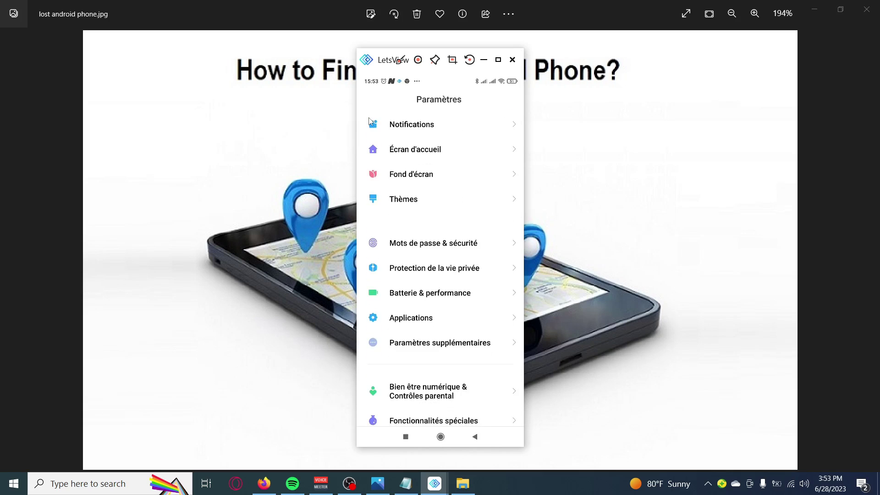
{"action": "scroll", "coordinate": [370, 121], "scroll_direction": "down", "scroll_amount": 1}
{"action": "scroll", "coordinate": [370, 121], "scroll_direction": "down", "scroll_amount": 2}
{"action": "scroll", "coordinate": [370, 121], "scroll_direction": "down", "scroll_amount": 2}
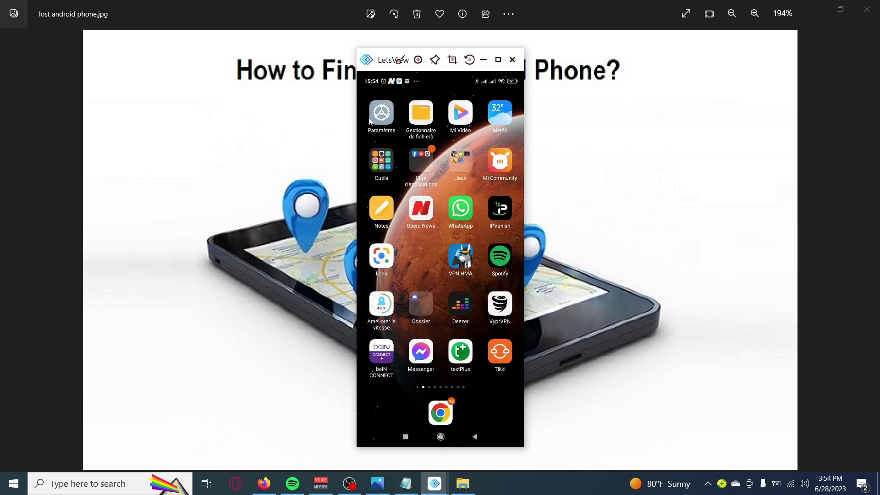
Step: Reopen Paramètres and scroll down to the Google and Comptes & synchronisation entries
{"action": "left_click", "coordinate": [370, 120]}
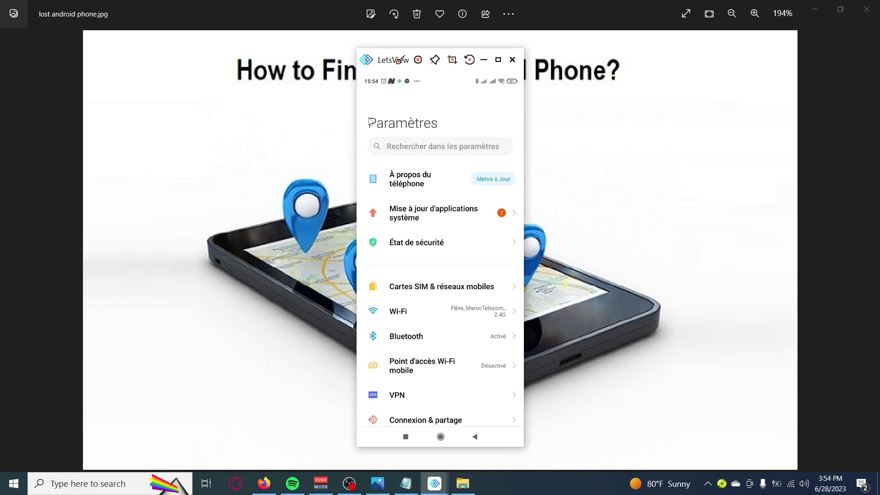
{"action": "scroll", "coordinate": [370, 120], "scroll_direction": "down", "scroll_amount": 3}
{"action": "scroll", "coordinate": [371, 120], "scroll_direction": "down", "scroll_amount": 1}
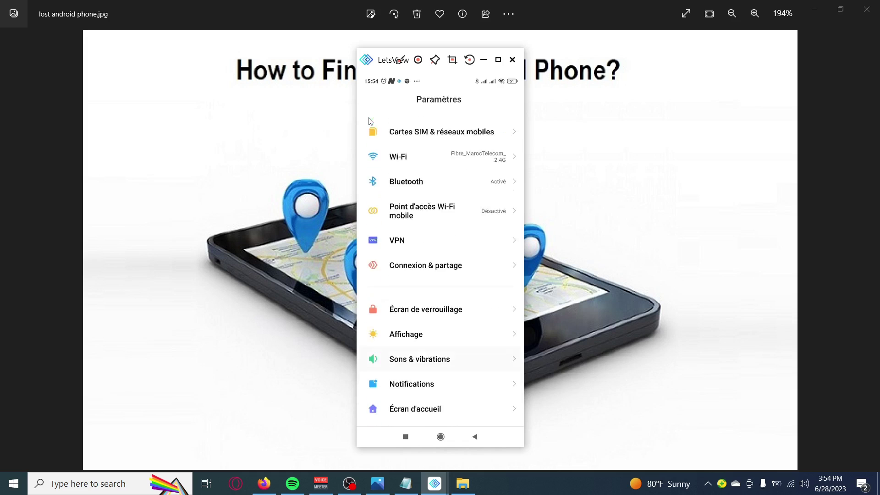
{"action": "scroll", "coordinate": [370, 121], "scroll_direction": "down", "scroll_amount": 2}
{"action": "scroll", "coordinate": [371, 121], "scroll_direction": "down", "scroll_amount": 3}
{"action": "scroll", "coordinate": [371, 120], "scroll_direction": "down", "scroll_amount": 2}
{"action": "scroll", "coordinate": [370, 120], "scroll_direction": "down", "scroll_amount": 3}
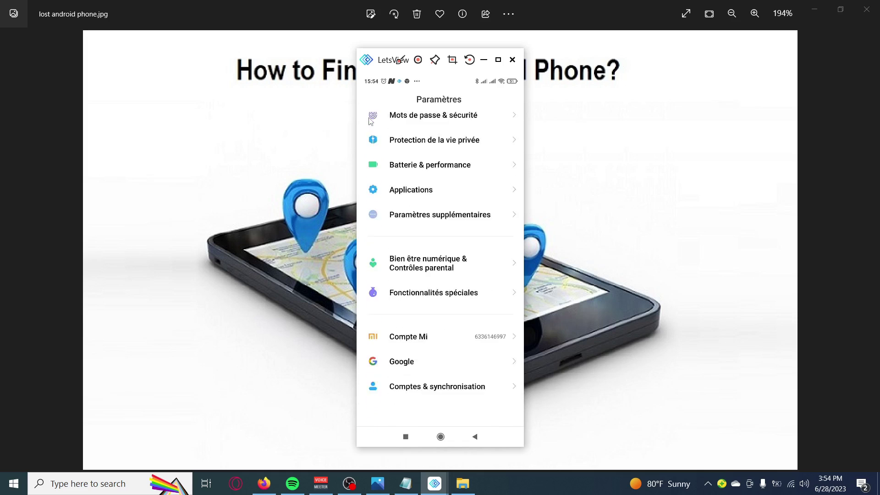
{"action": "scroll", "coordinate": [370, 121], "scroll_direction": "down", "scroll_amount": 1}
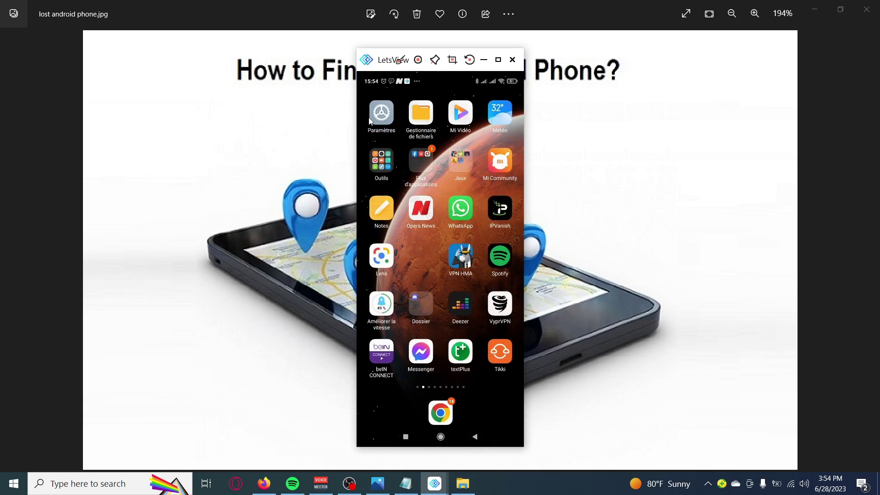
Step: In Paramètres > Google, toggle Localiser mon appareil off and back on to Activé
{"action": "left_click", "coordinate": [369, 118]}
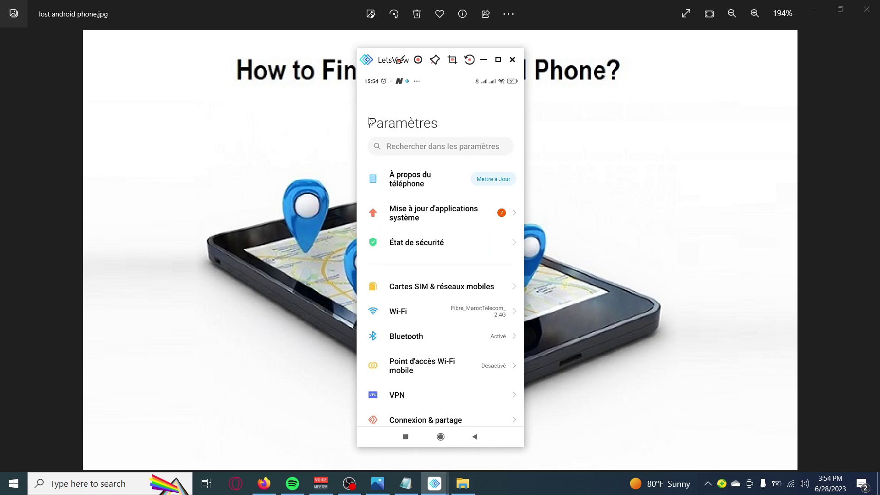
{"action": "scroll", "coordinate": [370, 120], "scroll_direction": "down", "scroll_amount": 3}
{"action": "scroll", "coordinate": [369, 120], "scroll_direction": "down", "scroll_amount": 2}
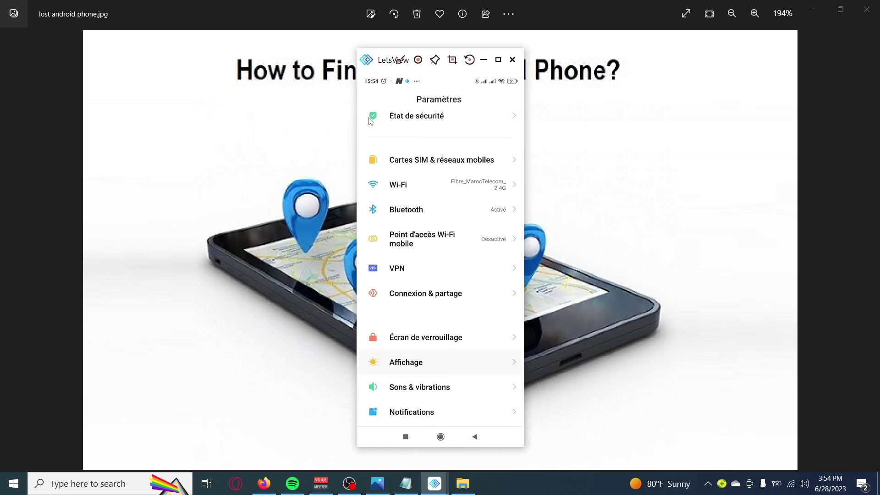
{"action": "scroll", "coordinate": [369, 120], "scroll_direction": "down", "scroll_amount": 2}
{"action": "scroll", "coordinate": [369, 120], "scroll_direction": "down", "scroll_amount": 2}
{"action": "scroll", "coordinate": [369, 120], "scroll_direction": "down", "scroll_amount": 2}
{"action": "scroll", "coordinate": [369, 120], "scroll_direction": "down", "scroll_amount": 2}
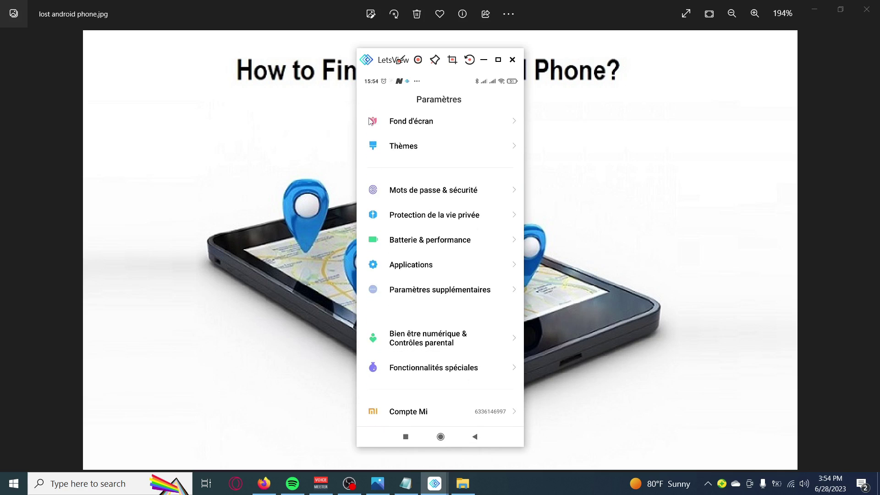
{"action": "scroll", "coordinate": [369, 120], "scroll_direction": "down", "scroll_amount": 2}
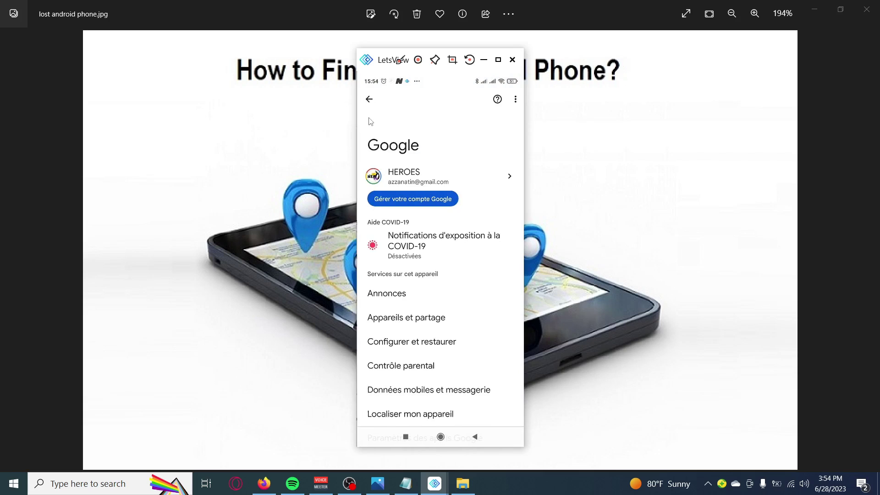
{"action": "scroll", "coordinate": [371, 121], "scroll_direction": "down", "scroll_amount": 1}
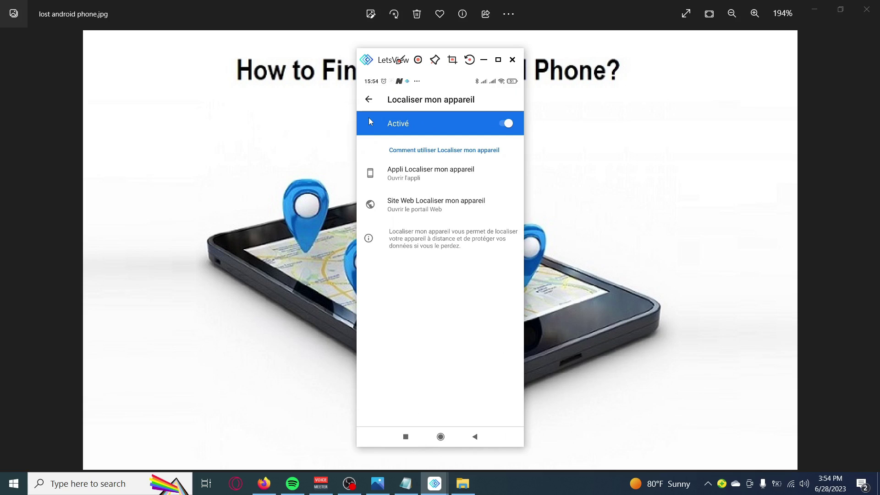
{"action": "left_click", "coordinate": [369, 118]}
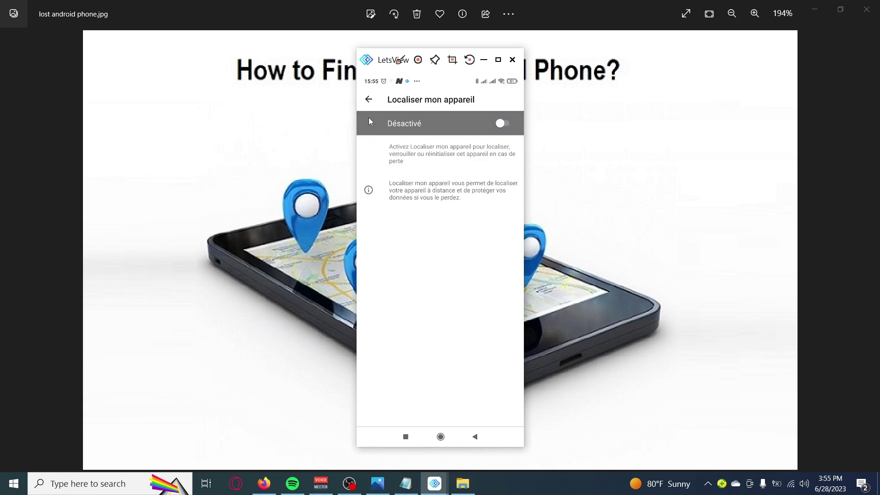
{"action": "left_click", "coordinate": [369, 118]}
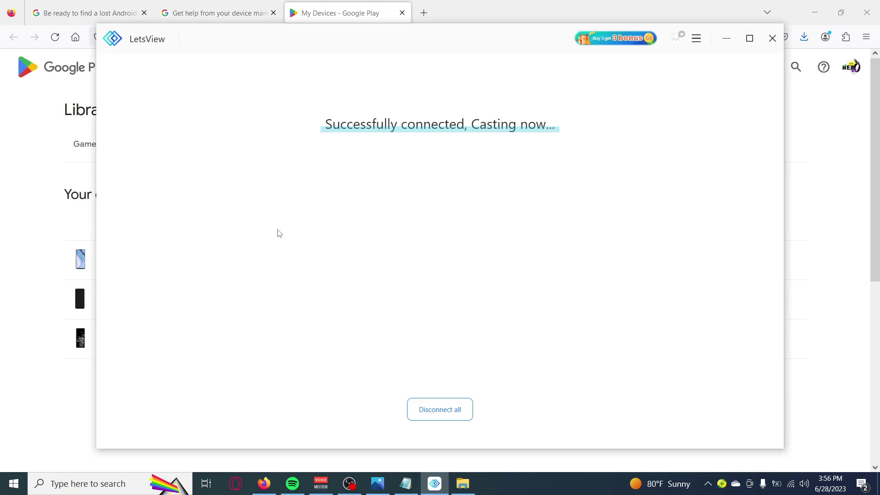
{"action": "left_click", "coordinate": [727, 38]}
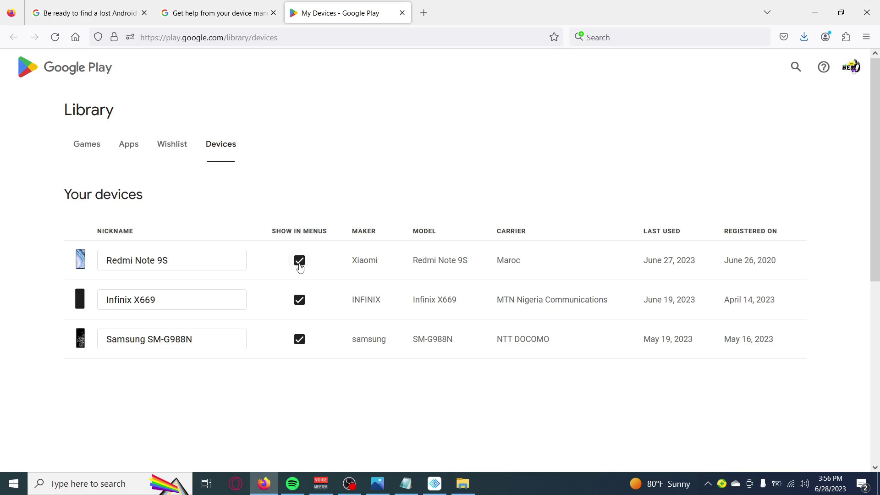
{"action": "left_click", "coordinate": [435, 491]}
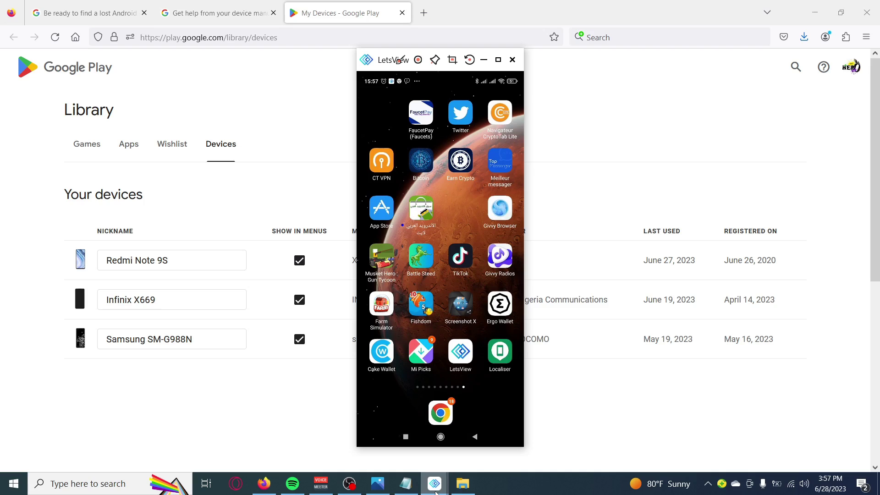
{"action": "left_click", "coordinate": [406, 483]}
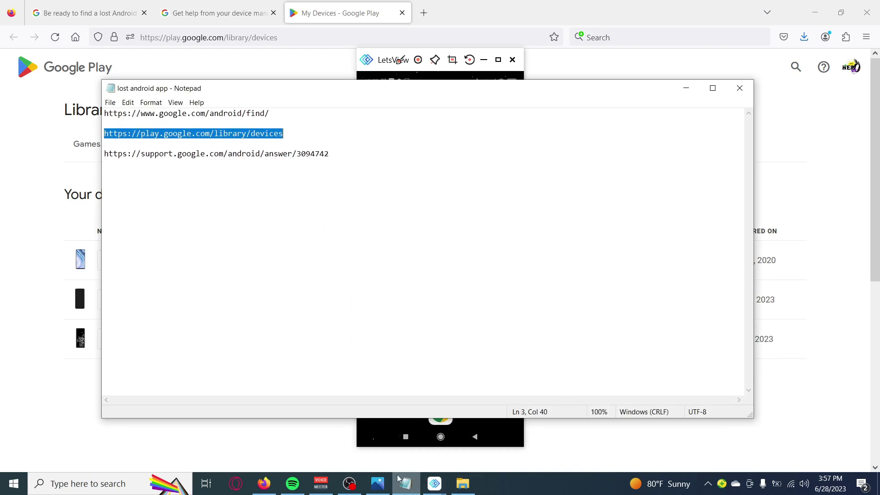
{"action": "triple_click", "coordinate": [198, 119]}
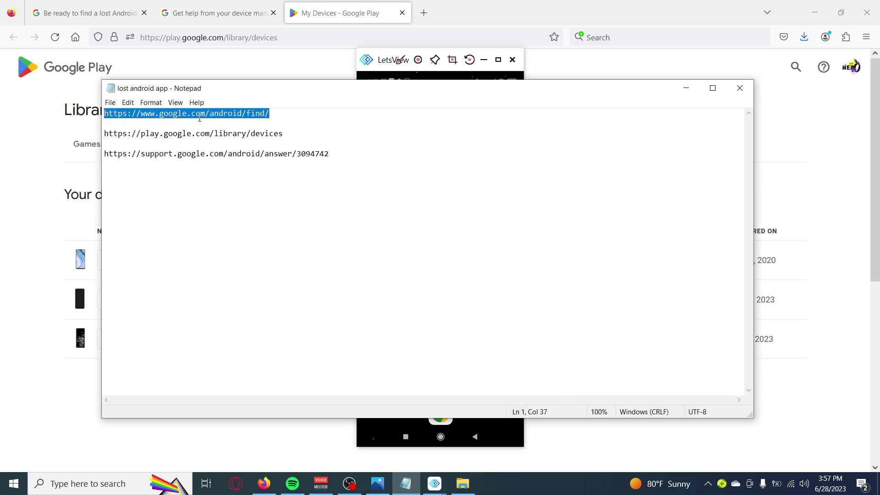
{"action": "triple_click", "coordinate": [200, 119]}
{"action": "right_click", "coordinate": [200, 119]}
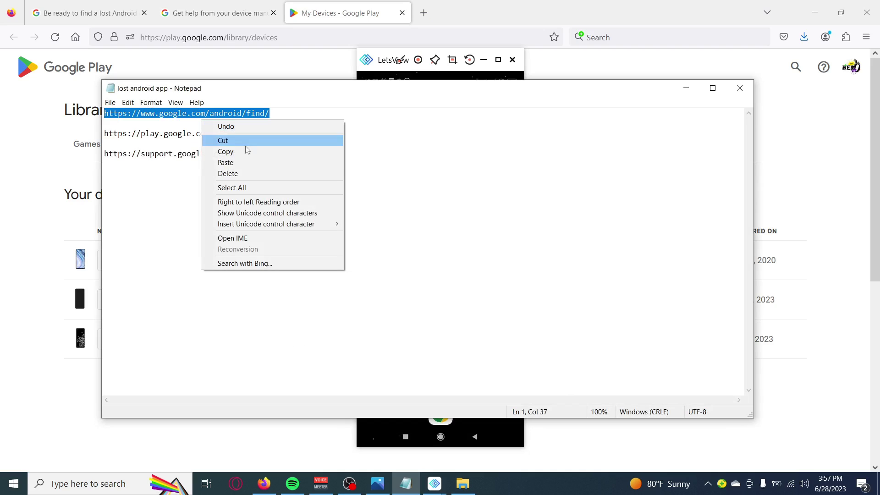
{"action": "left_click", "coordinate": [220, 151]}
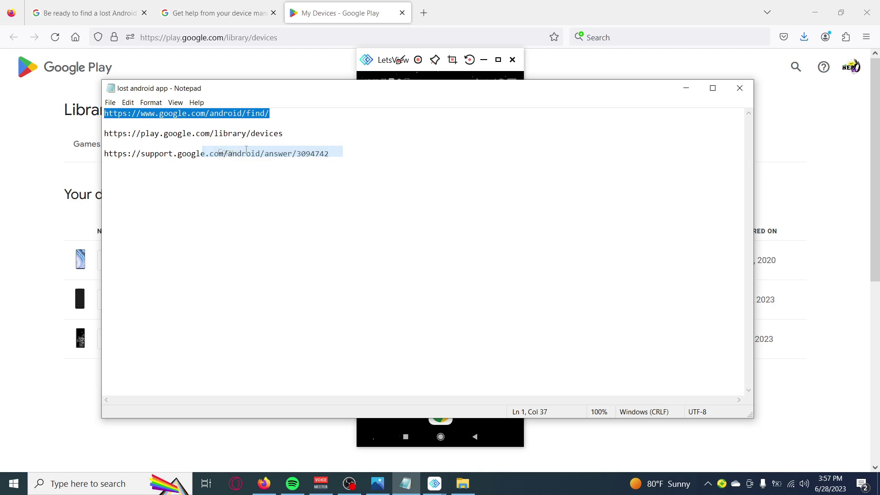
Step: Minimize Notepad and paste-and-go the link in Firefox's address bar
{"action": "left_click", "coordinate": [686, 88]}
{"action": "left_click", "coordinate": [288, 39]}
{"action": "right_click", "coordinate": [288, 38]}
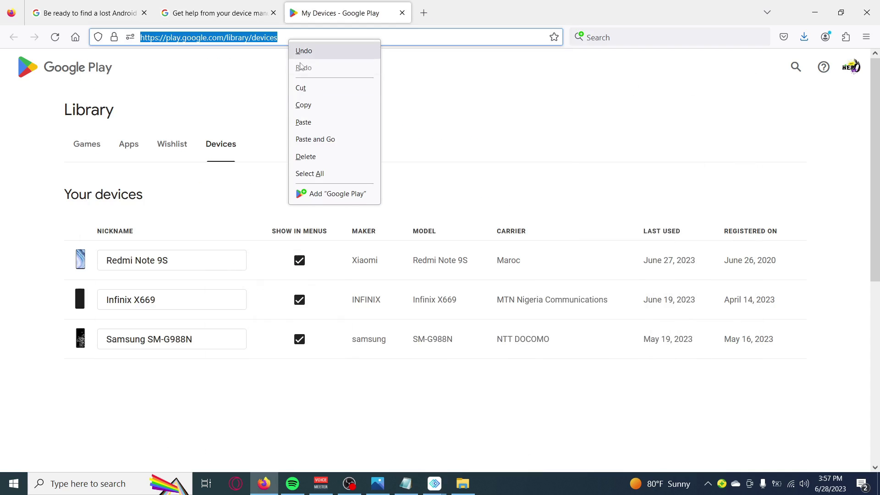
{"action": "left_click", "coordinate": [323, 138]}
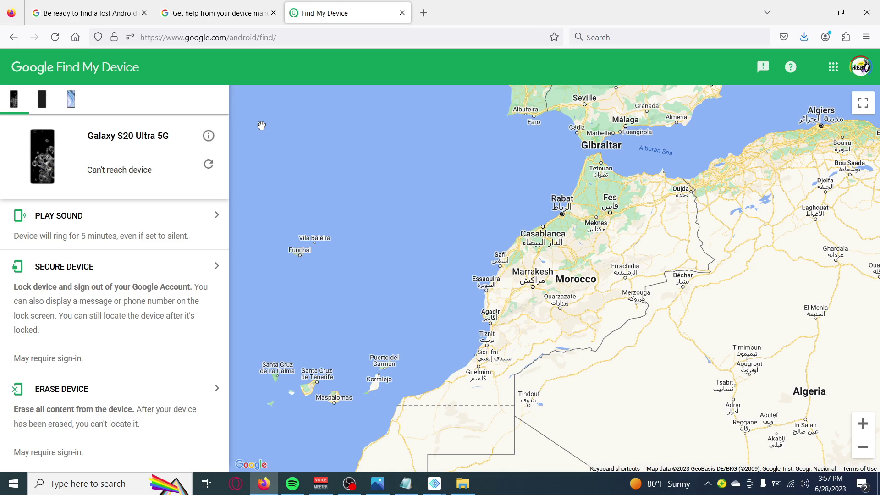
{"action": "left_click", "coordinate": [71, 100]}
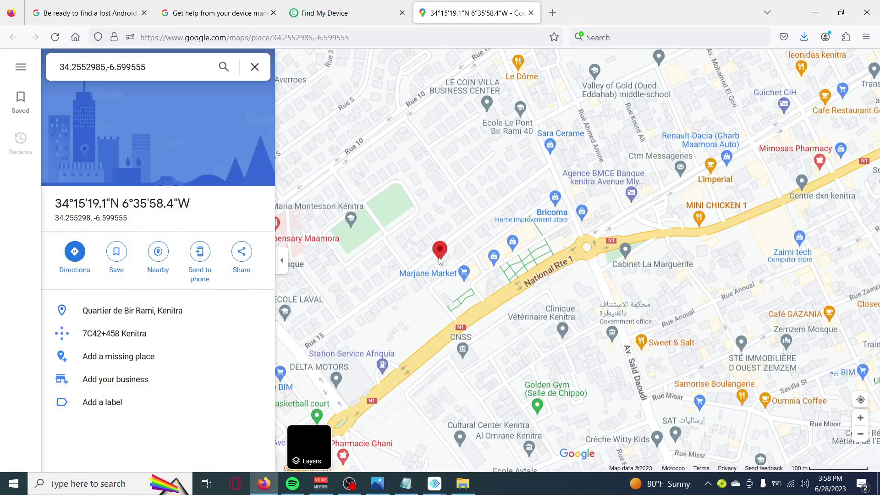
Step: Zoom Google Maps in on the red marker near Marjane Market, Bir Rami, Kenitra
{"action": "scroll", "coordinate": [439, 260], "scroll_direction": "up", "scroll_amount": 2}
{"action": "scroll", "coordinate": [439, 261], "scroll_direction": "up", "scroll_amount": 2}
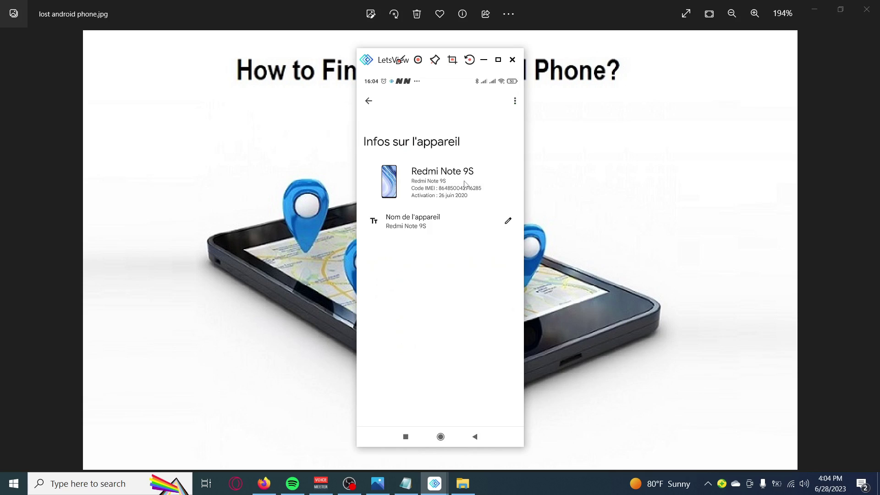
Step: Go back from the Redmi Note 9S Infos sur l'appareil page to the phone's home screen
{"action": "mouse_move", "coordinate": [446, 188]}
{"action": "left_click", "coordinate": [368, 101]}
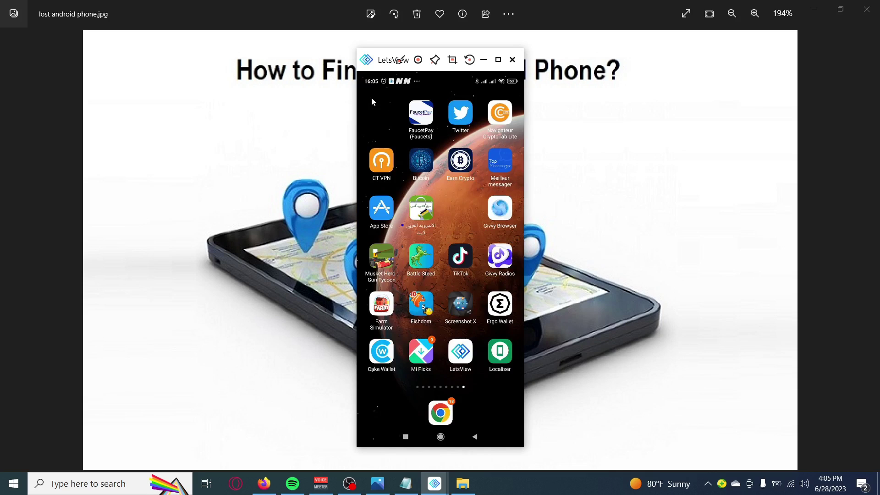
{"action": "left_click", "coordinate": [484, 61]}
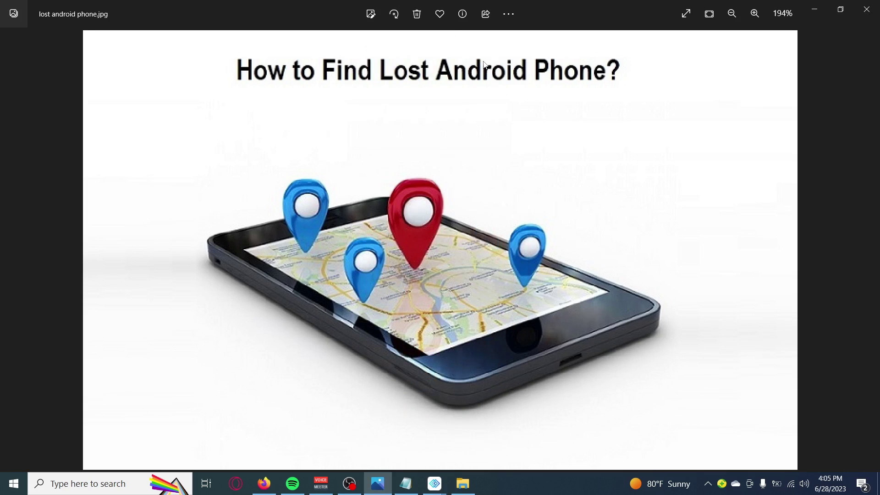